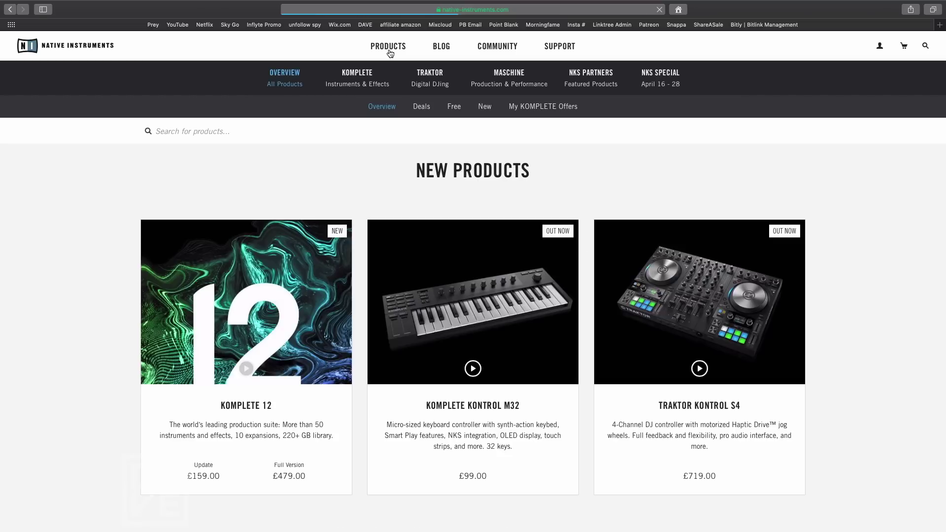
# Step: Browse the Native Instruments TRAKTOR products and open the TRAKTOR KONTROL F1 product page
pyautogui.scroll(-3, 478, 160)
pyautogui.scroll(3, 473, 153)
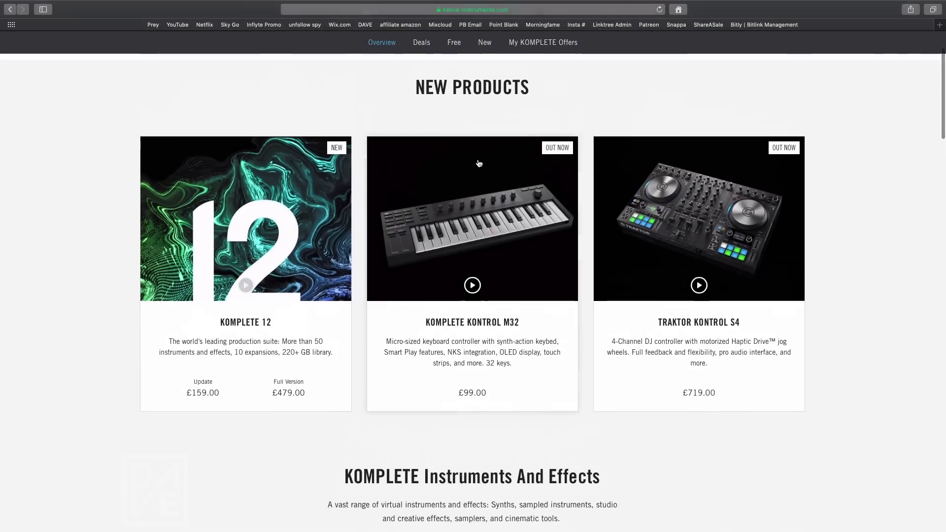
pyautogui.click(429, 80)
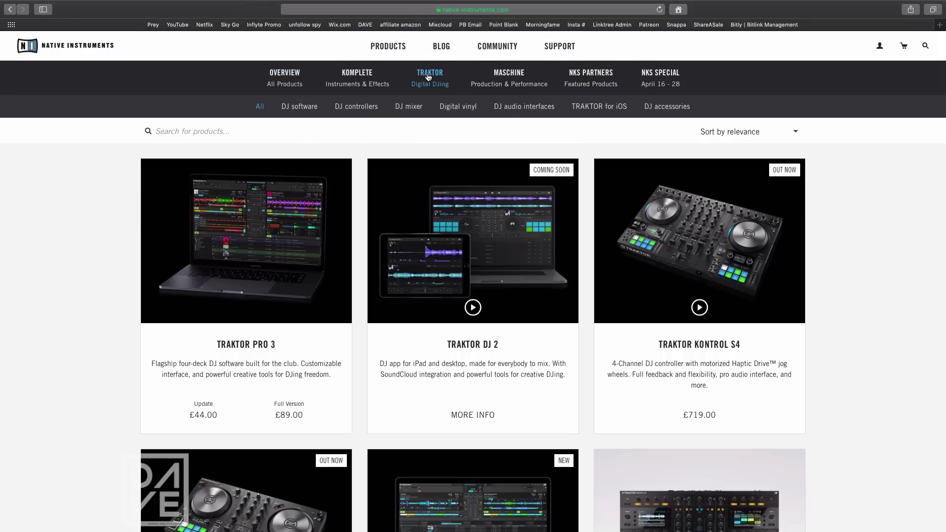
pyautogui.scroll(-7, 564, 281)
pyautogui.scroll(-3, 564, 280)
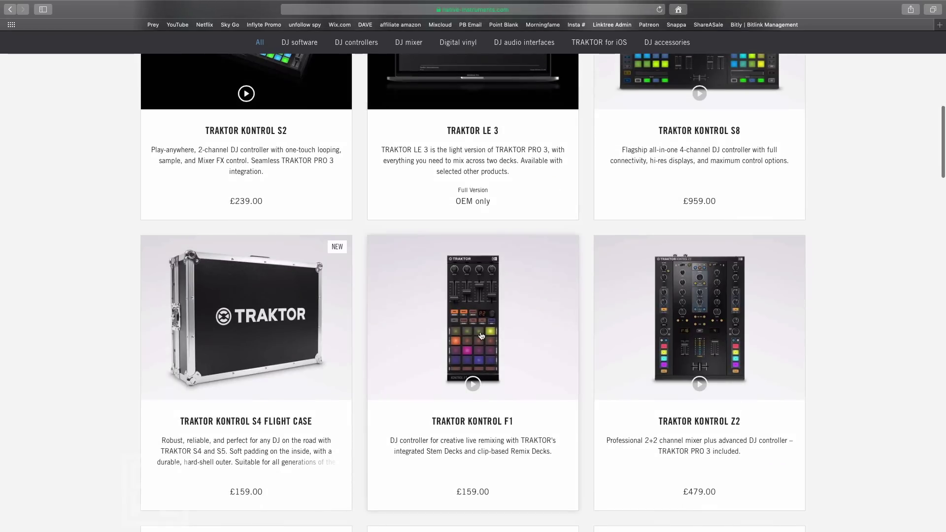
pyautogui.click(481, 336)
pyautogui.scroll(-3, 428, 305)
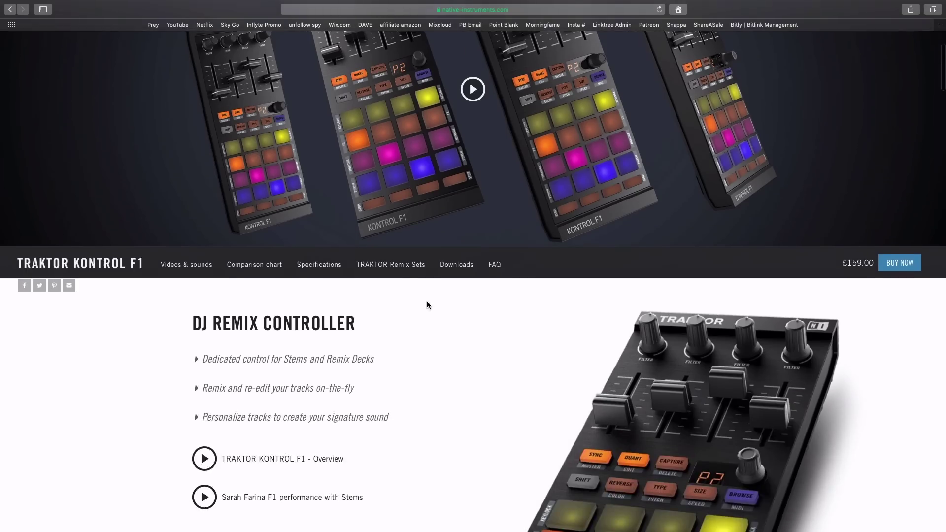
# Step: Go to the TRAKTOR Remix Sets section and open the download page for the free Remix Sets
pyautogui.click(402, 266)
pyautogui.scroll(-5, 402, 266)
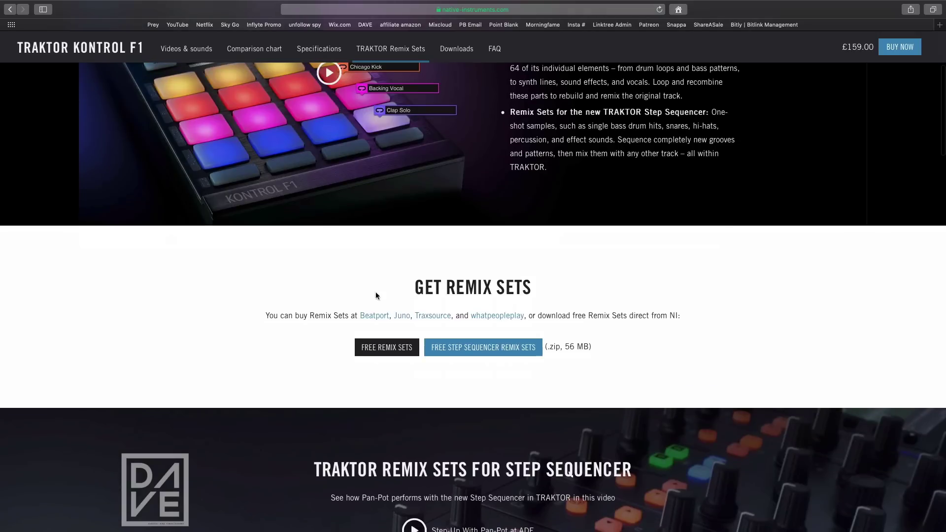
pyautogui.click(396, 346)
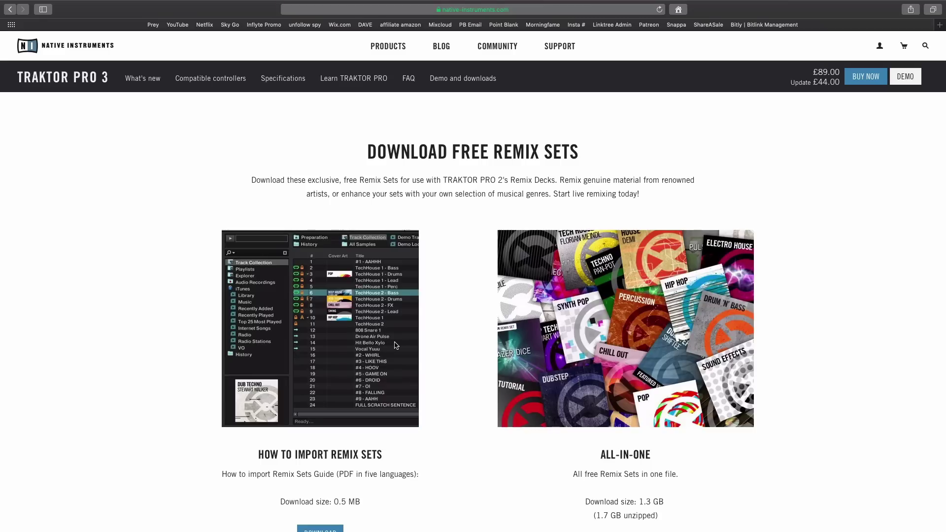
pyautogui.scroll(-3, 581, 401)
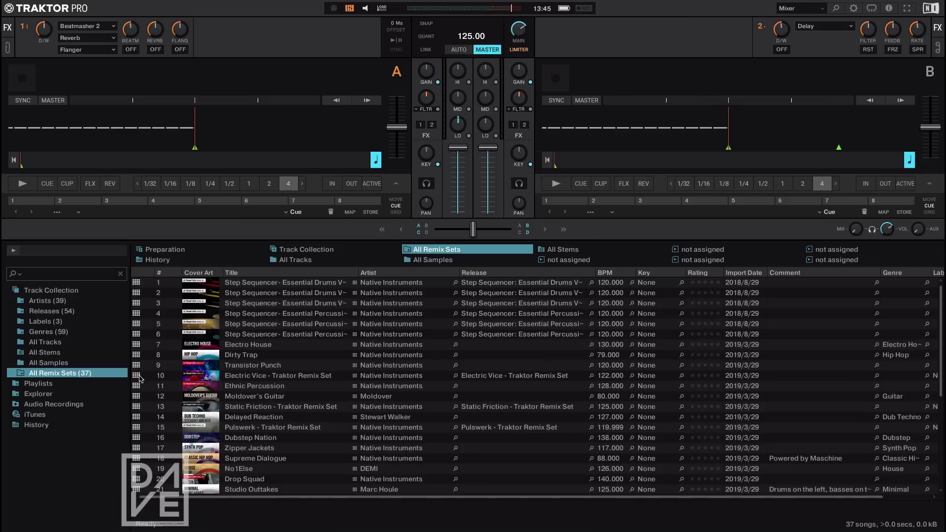
# Step: In Traktor Pro, switch deck A to a Remix Deck and load the Jungle Warrior remix set into it
pyautogui.click(393, 83)
pyautogui.click(404, 87)
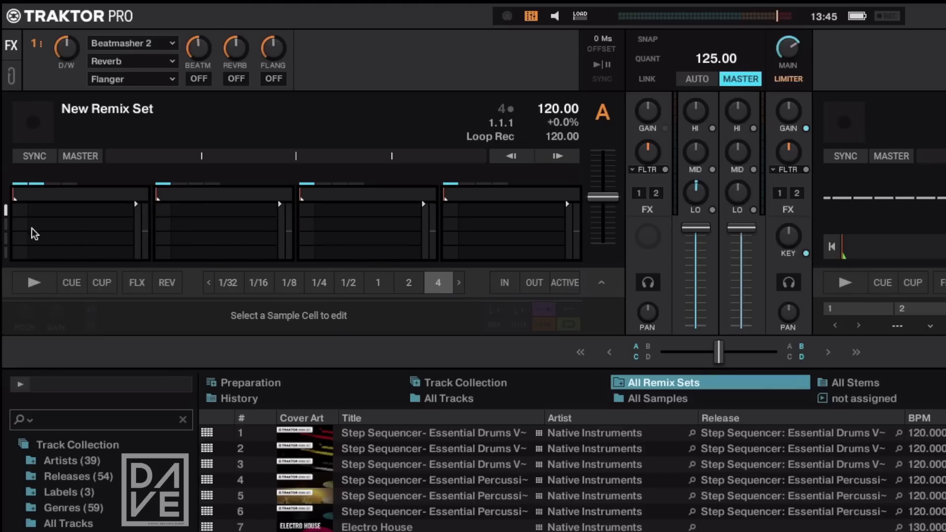
pyautogui.scroll(-2, 5, 249)
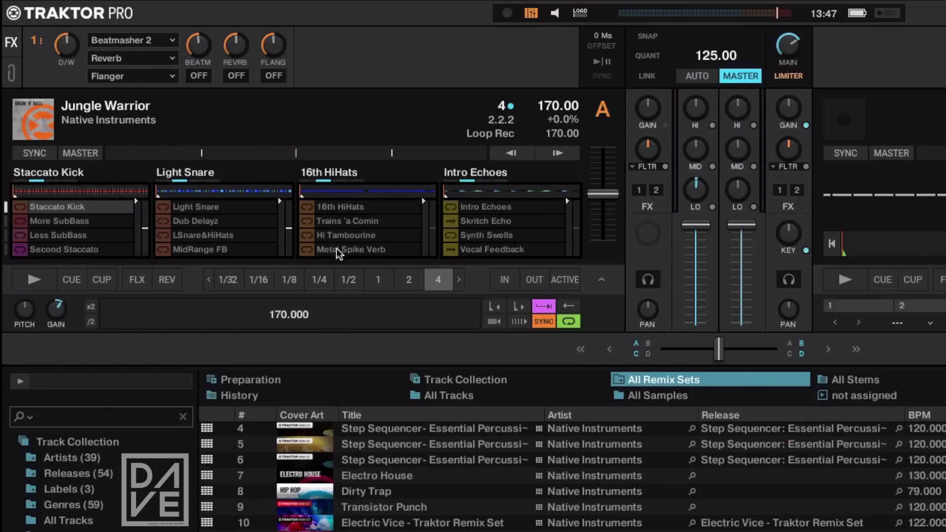
# Step: Set the master clock tempo to 170 BPM and turn on sync for deck A
pyautogui.moveTo(717, 58)
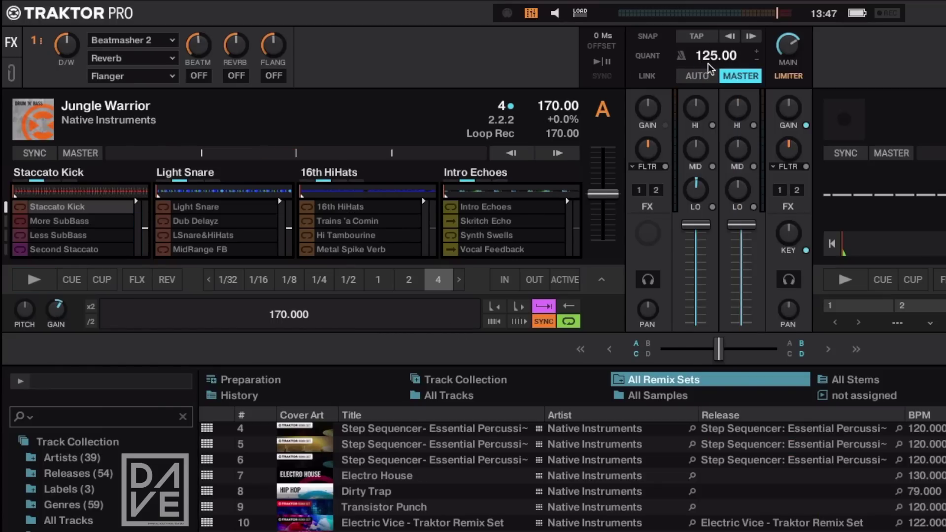
pyautogui.click(712, 60)
pyautogui.write('170')
pyautogui.press('Return')
pyautogui.press('s')
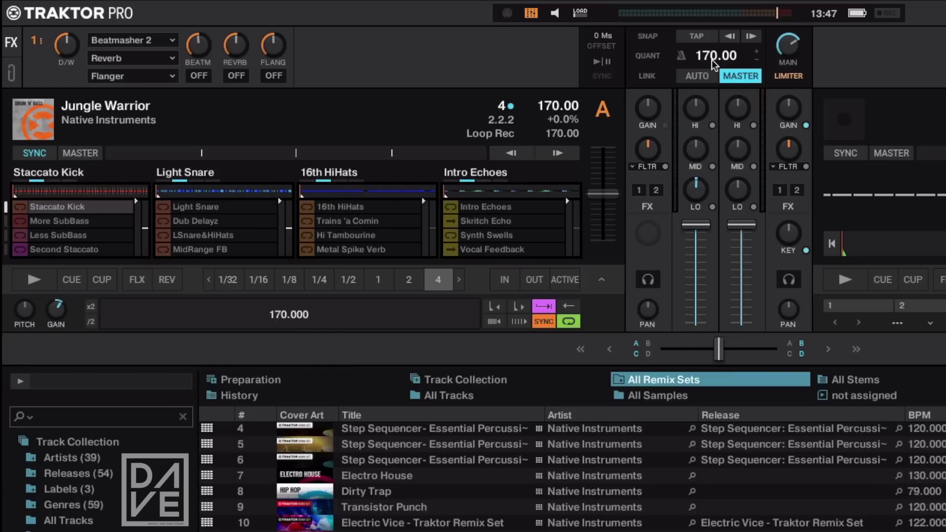
# Step: Turn on Snap and Quantize, and play deck A with its quantize value set to 4
pyautogui.click(647, 56)
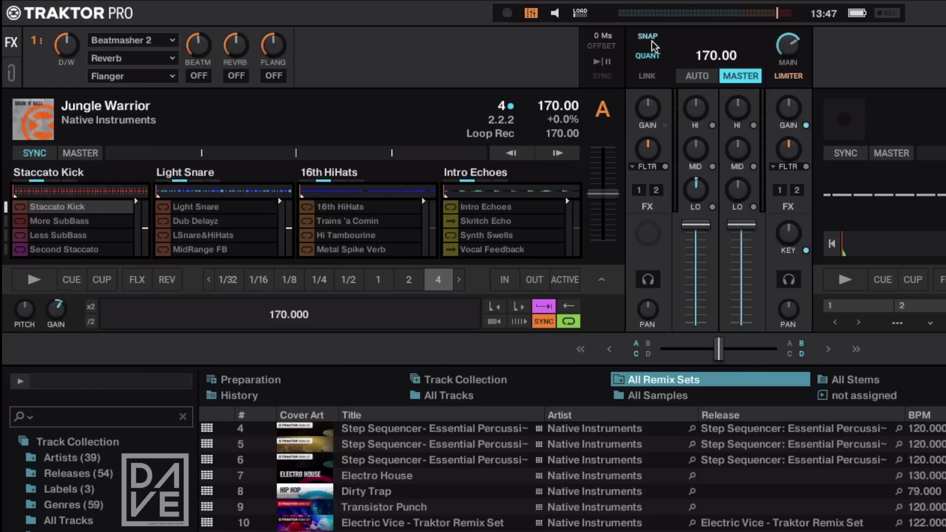
pyautogui.moveTo(507, 114)
pyautogui.press('space')
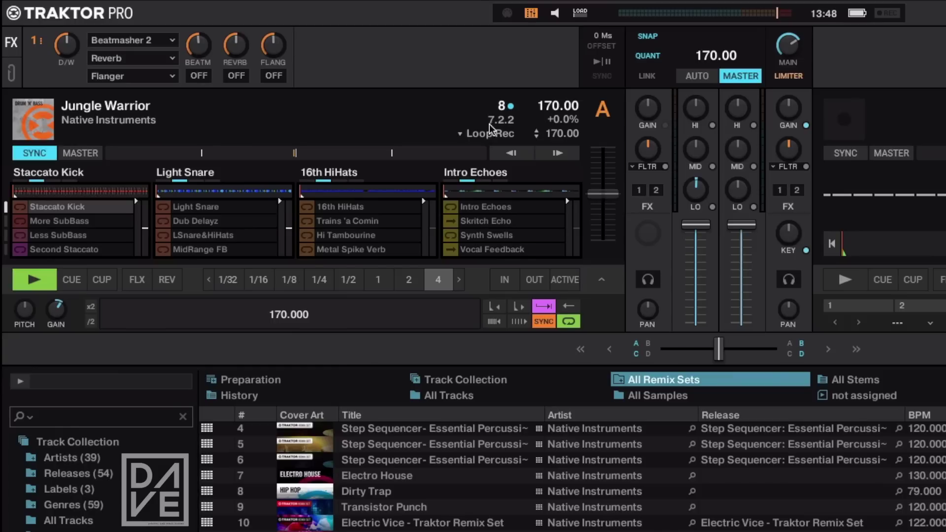
pyautogui.click(496, 114)
pyautogui.click(485, 153)
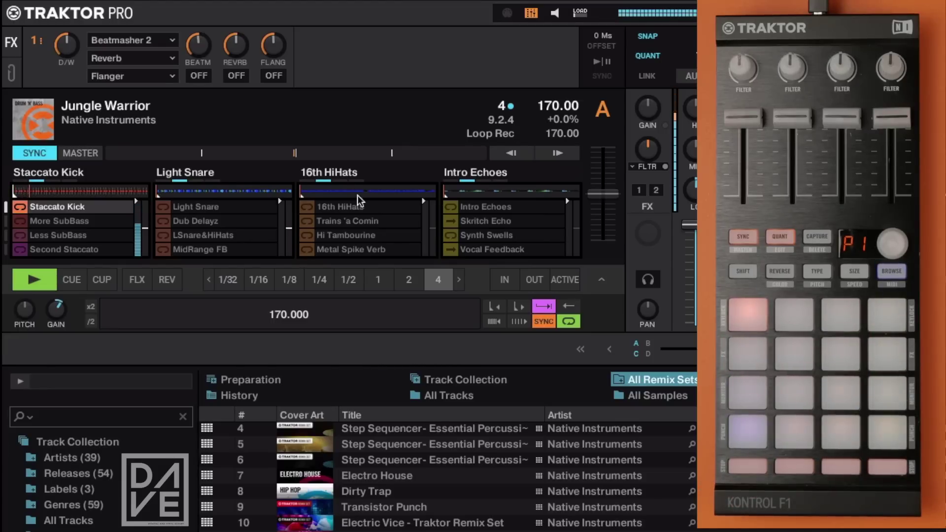
# Step: Toggle deck A's playback to compare sample triggering, and set the deck's quantize value to 1
pyautogui.click(26, 285)
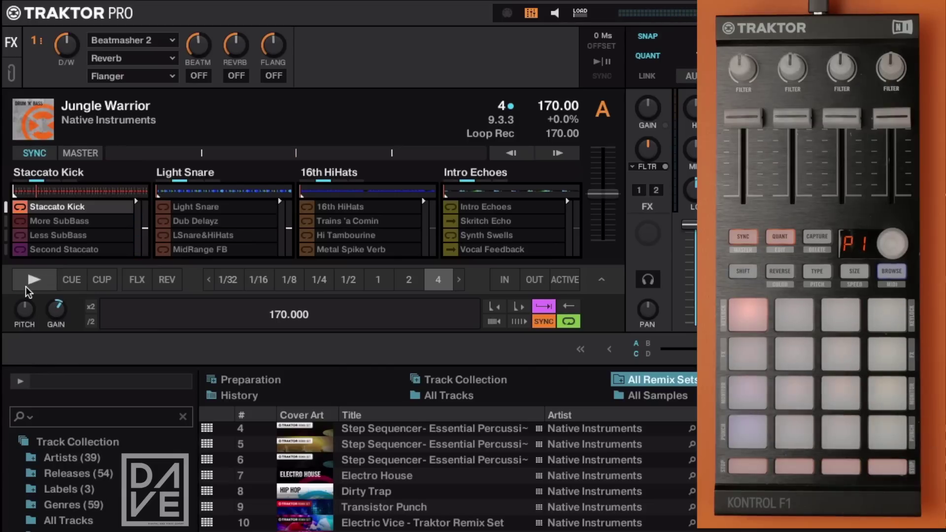
pyautogui.click(25, 286)
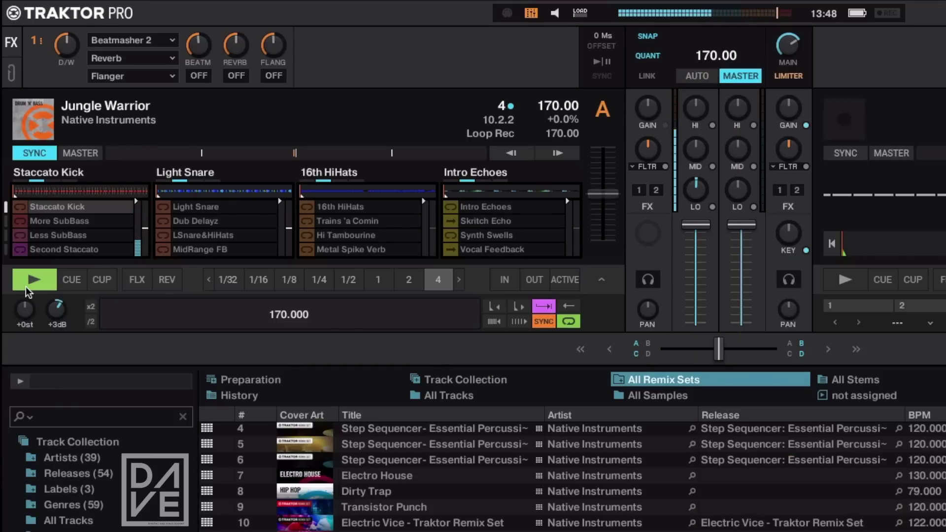
pyautogui.click(26, 286)
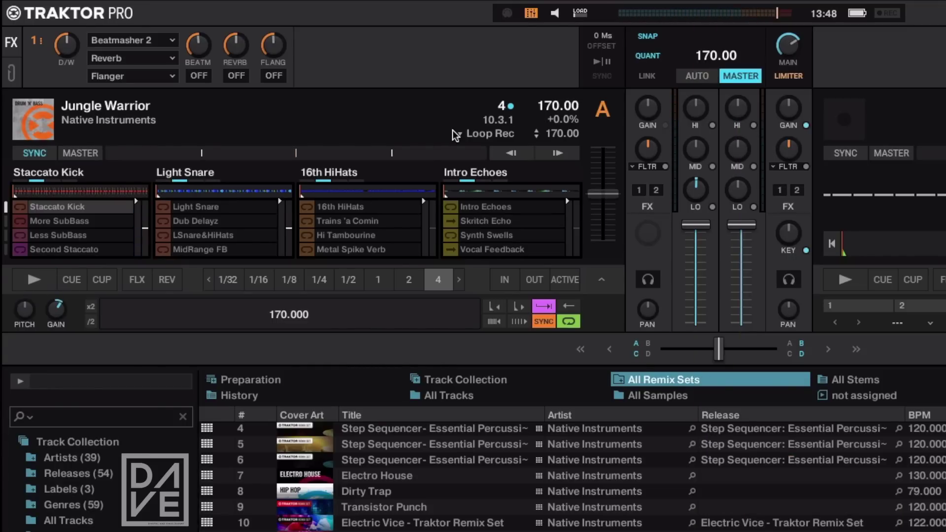
pyautogui.click(500, 107)
pyautogui.click(489, 131)
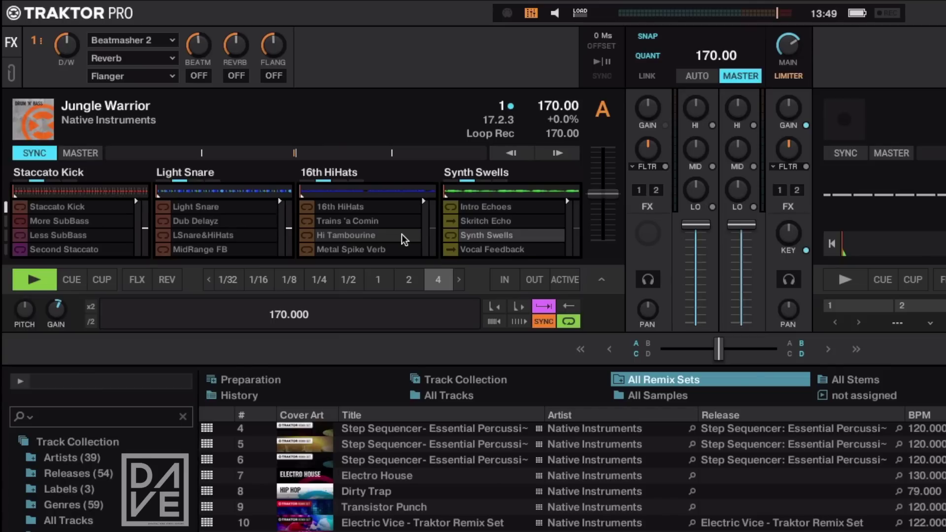
# Step: Assign FX unit 1 to channel A and apply Beatmasher 2 to the playing samples, raising its amount
pyautogui.moveTo(82, 195)
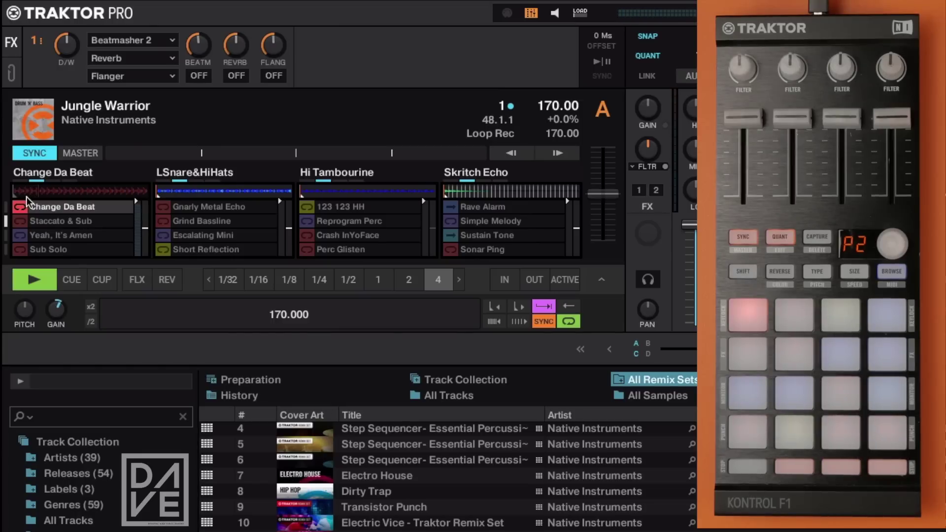
pyautogui.moveTo(48, 195)
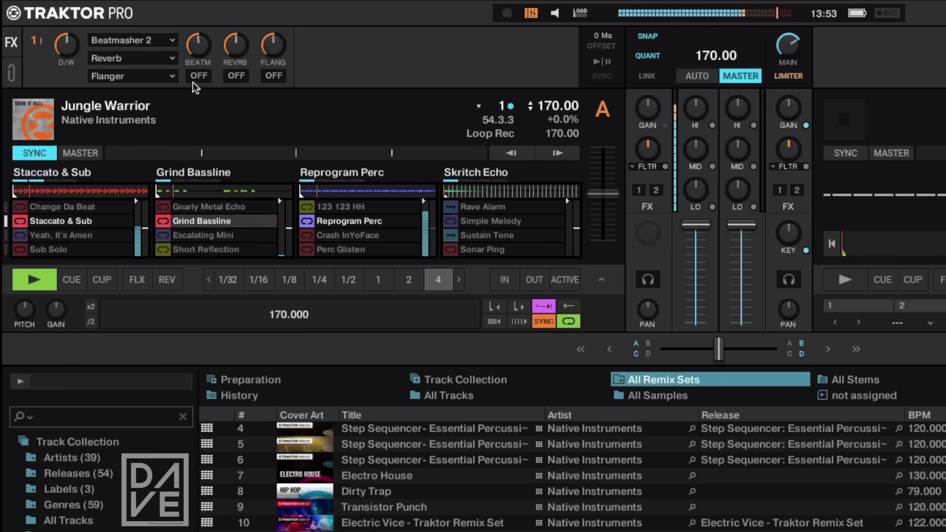
pyautogui.click(639, 191)
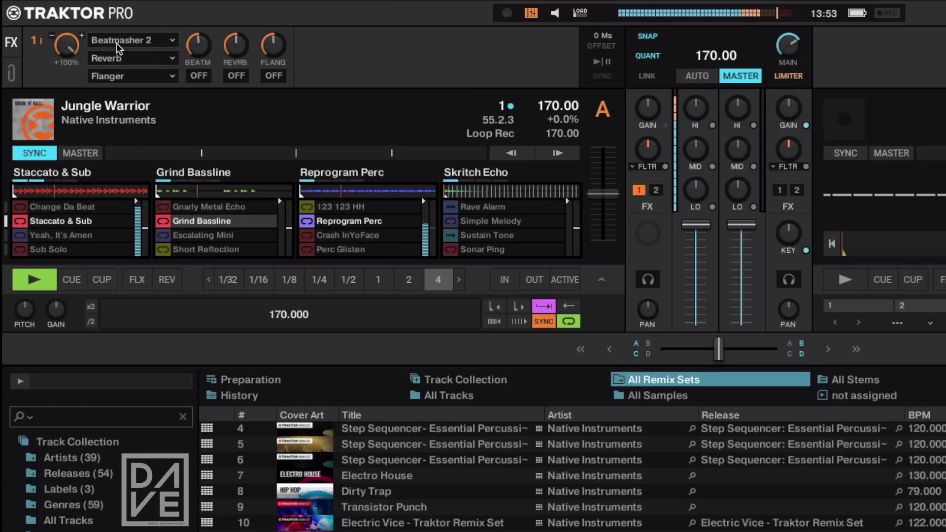
pyautogui.click(201, 75)
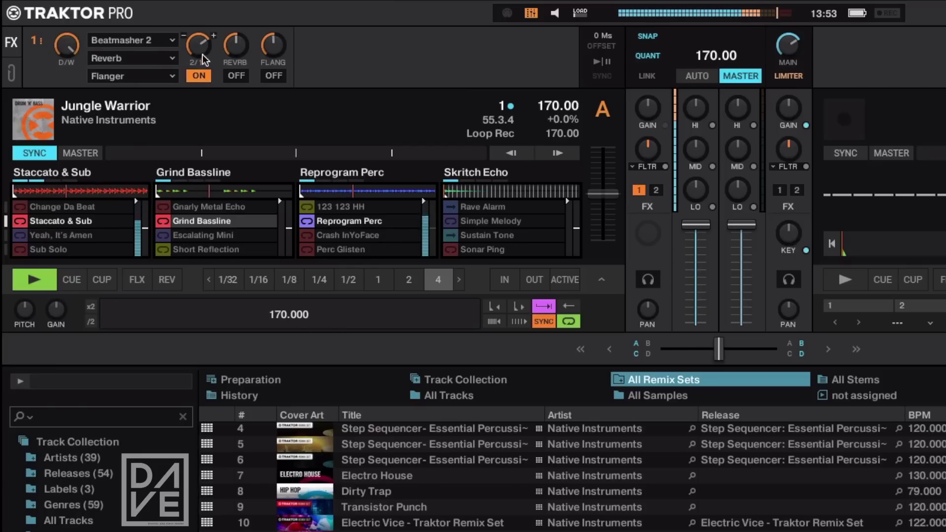
pyautogui.scroll(3, 192, 48)
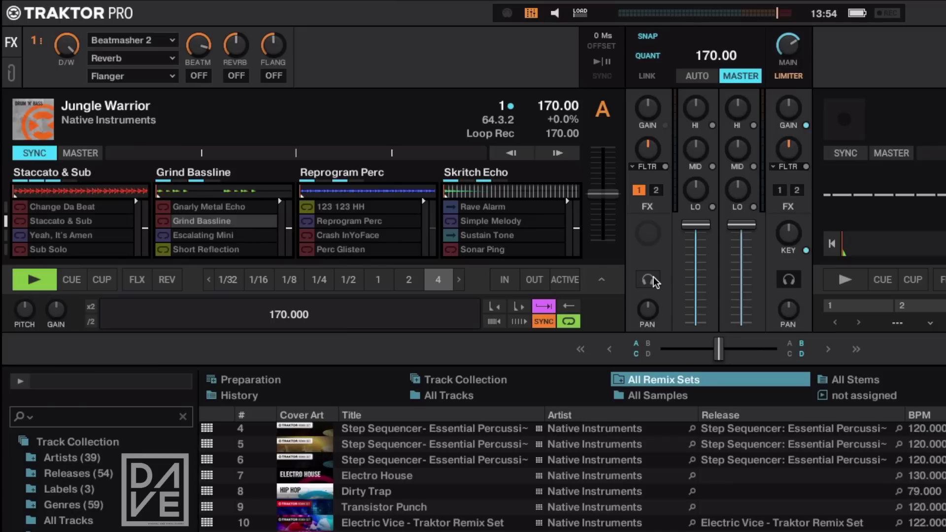
# Step: Select the Change Da Beat sample cell and inspect the keylock, FX, monitor and punch toggles of deck A's slots
pyautogui.click(84, 202)
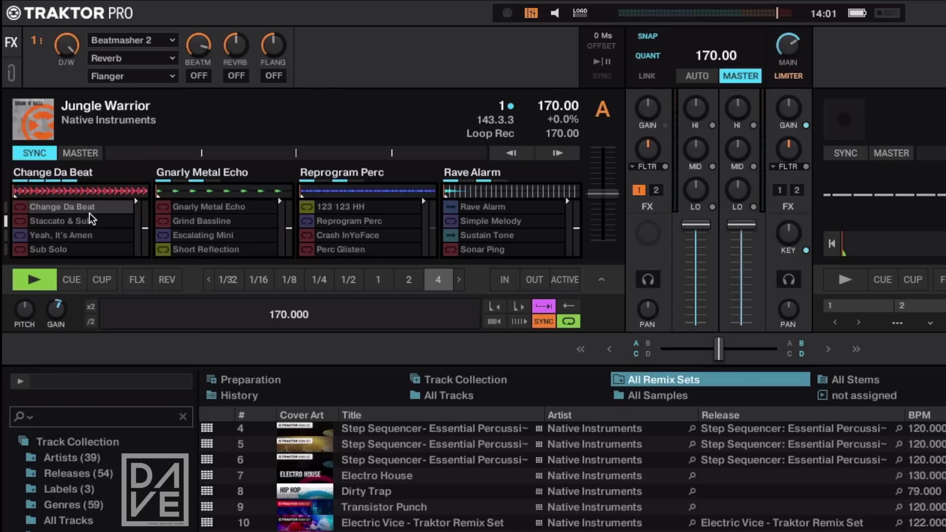
pyautogui.moveTo(707, 37)
pyautogui.moveTo(516, 111)
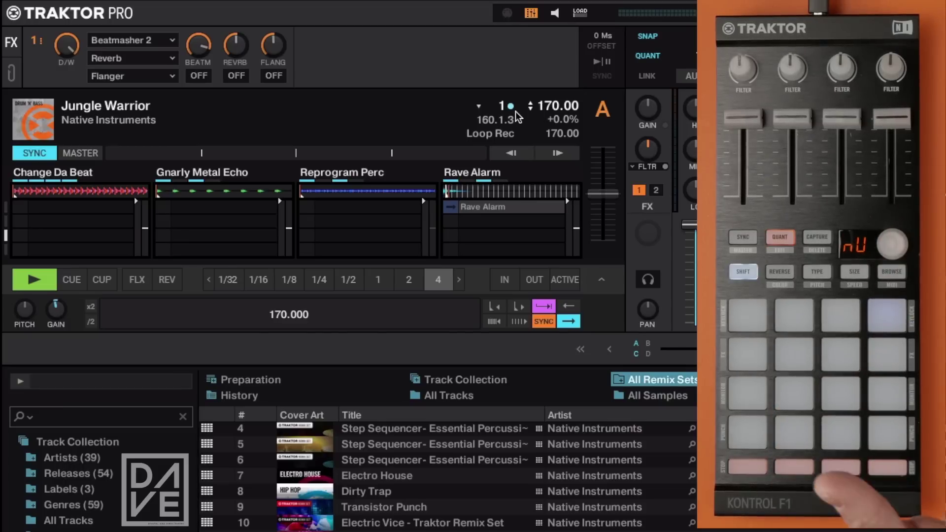
pyautogui.moveTo(474, 180)
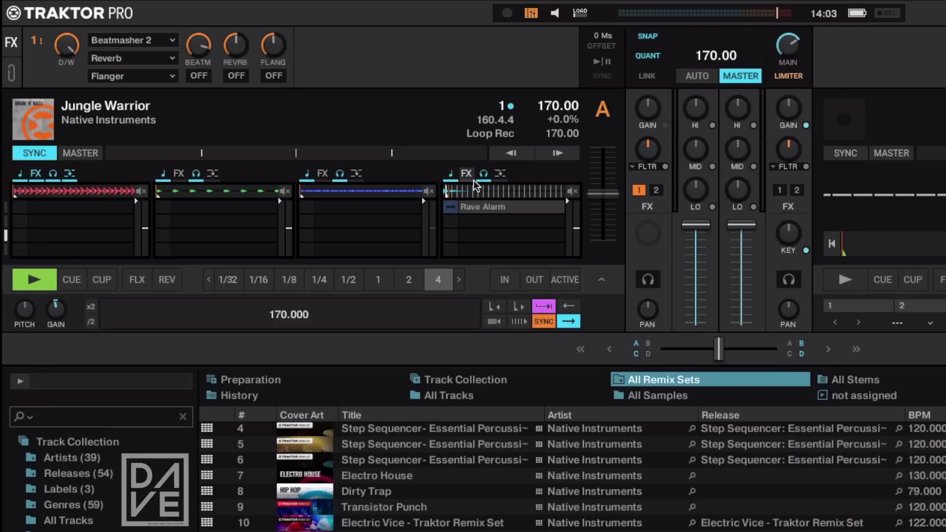
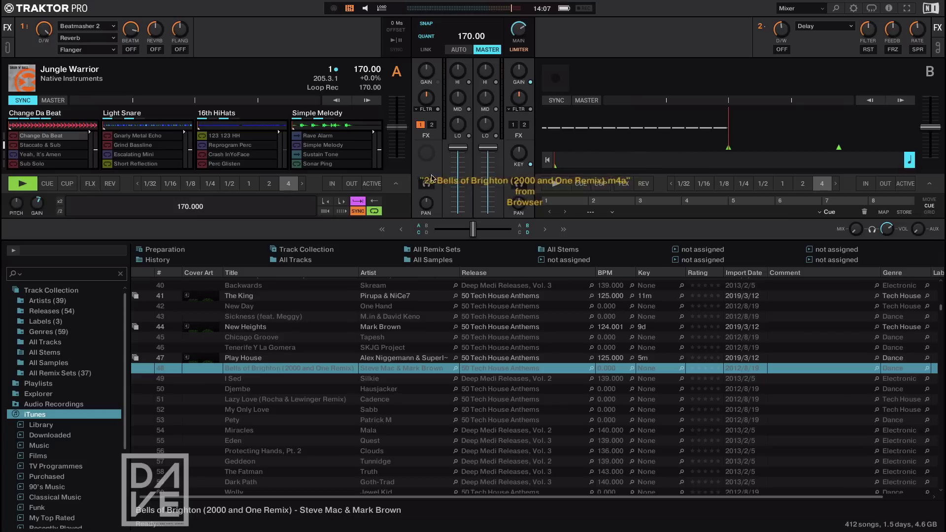
# Step: Load Bells of Brighton (2000 and One Remix) into deck B and clear deck A by switching it to Track Deck and back to Remix Deck
pyautogui.moveTo(606, 227); pyautogui.dragTo(556, 123)
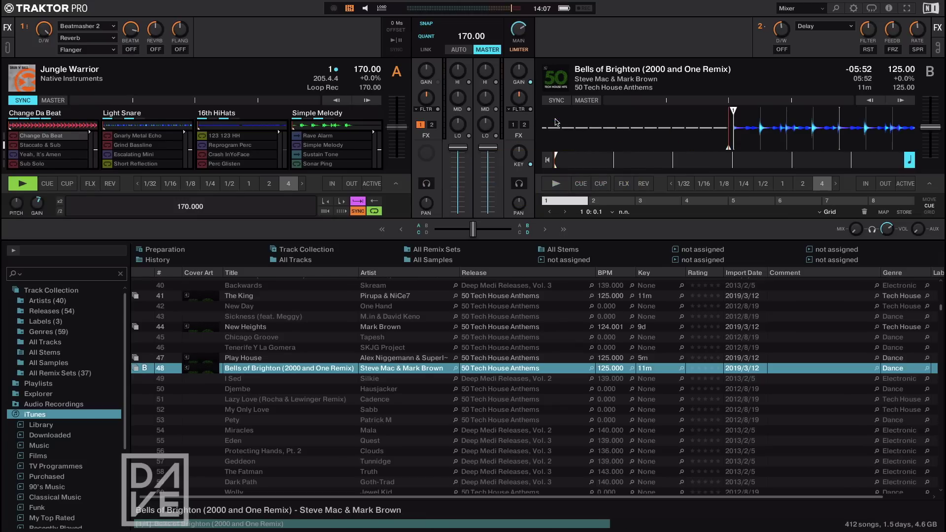
pyautogui.click(397, 72)
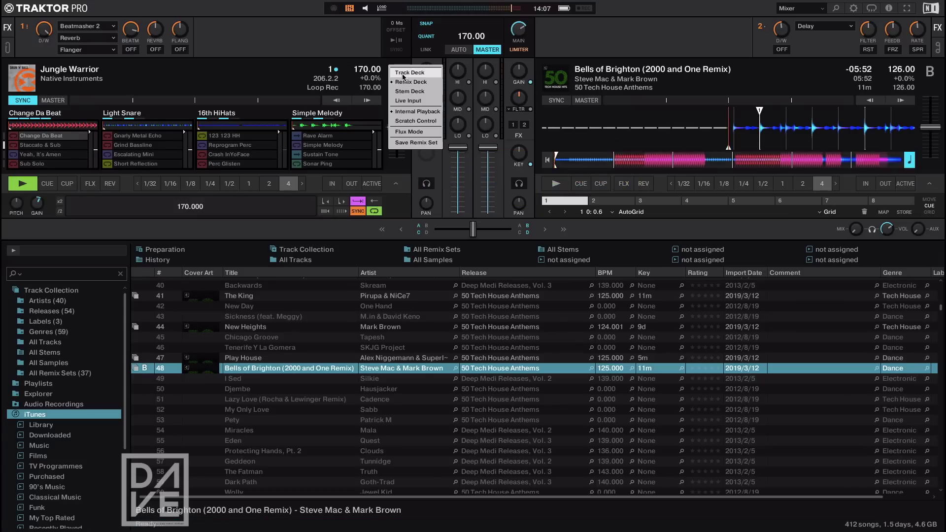
pyautogui.click(403, 77)
pyautogui.click(395, 73)
pyautogui.click(396, 85)
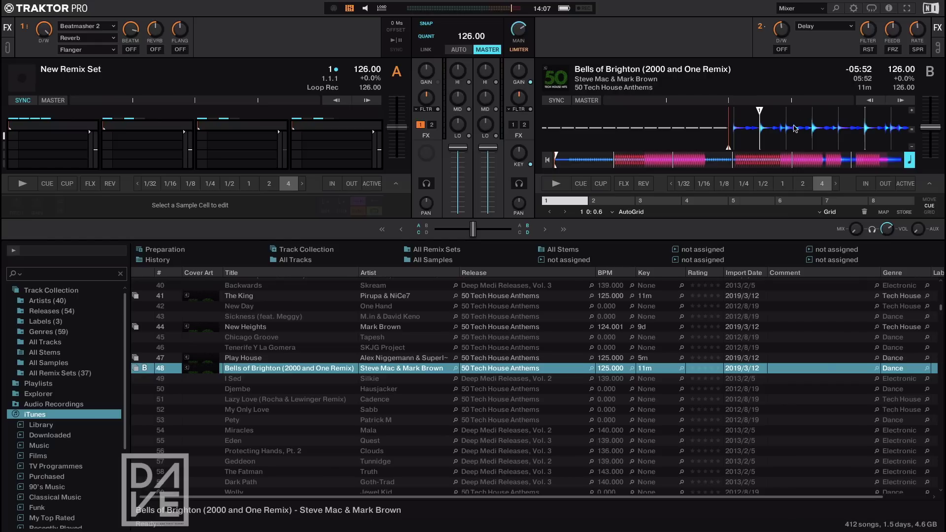
# Step: Replace deck B's automatic grid marker with hotcue 1 at the track's first beat and set its type to Grid
pyautogui.click(865, 212)
pyautogui.click(569, 201)
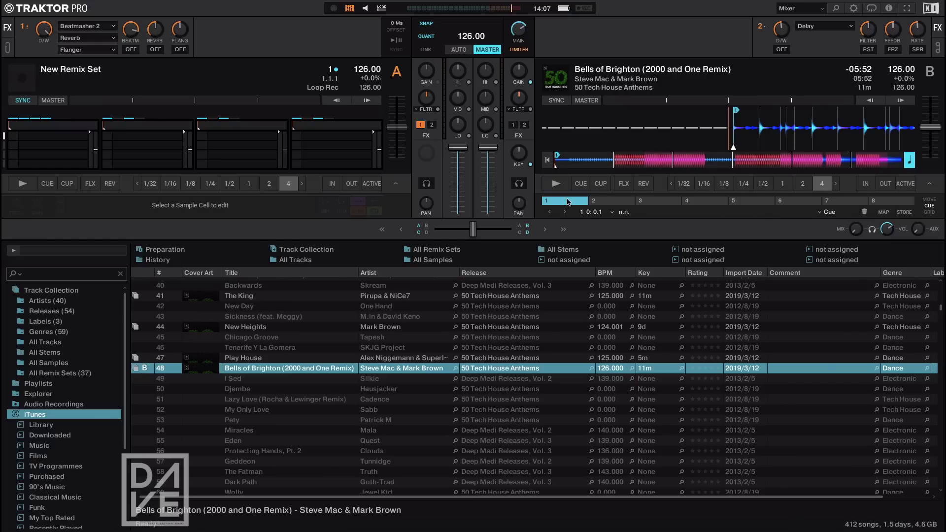
pyautogui.click(834, 214)
pyautogui.click(836, 260)
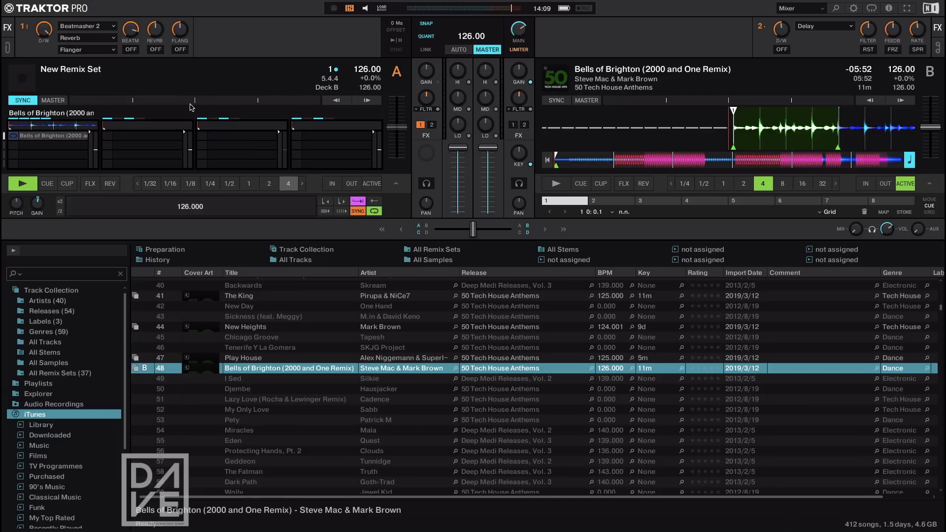
# Step: Jump to the middle of the track in deck B, loop 4 beats from there and play the loop
pyautogui.click(735, 157)
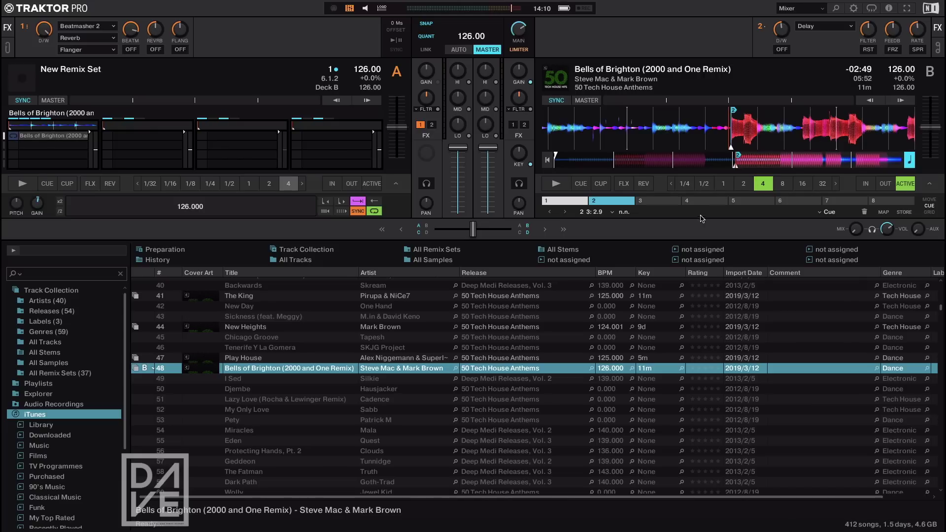
pyautogui.click(764, 184)
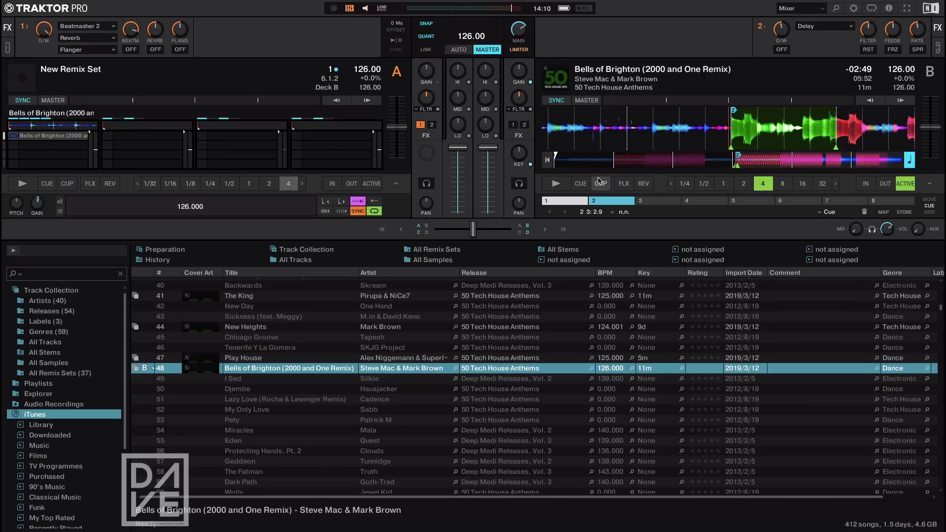
pyautogui.click(555, 183)
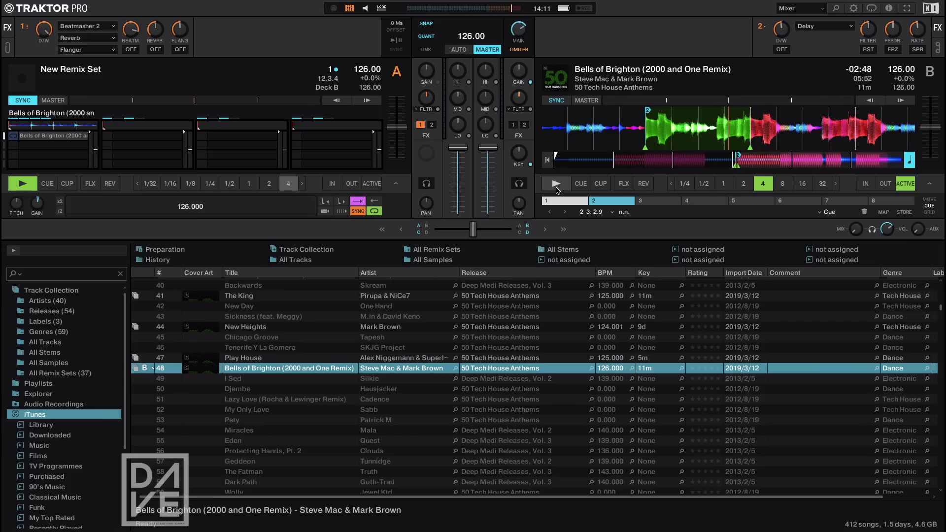
# Step: Loop 32 beats from the start of the track in deck B, jump to where that loop ends and release it
pyautogui.click(555, 183)
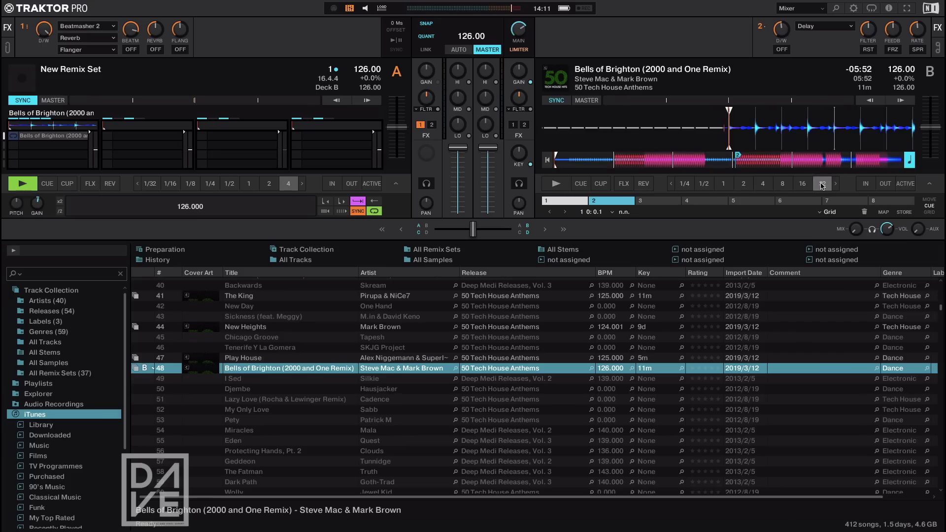
pyautogui.click(822, 184)
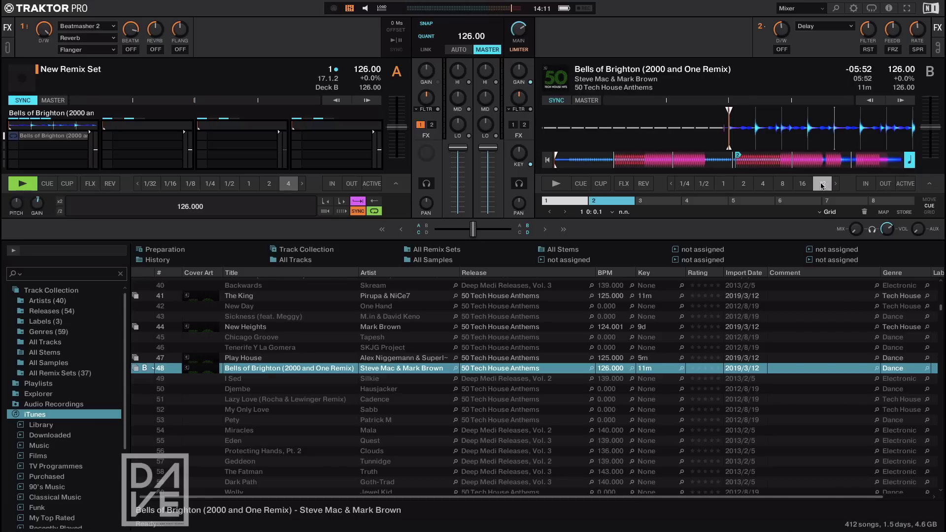
pyautogui.click(568, 163)
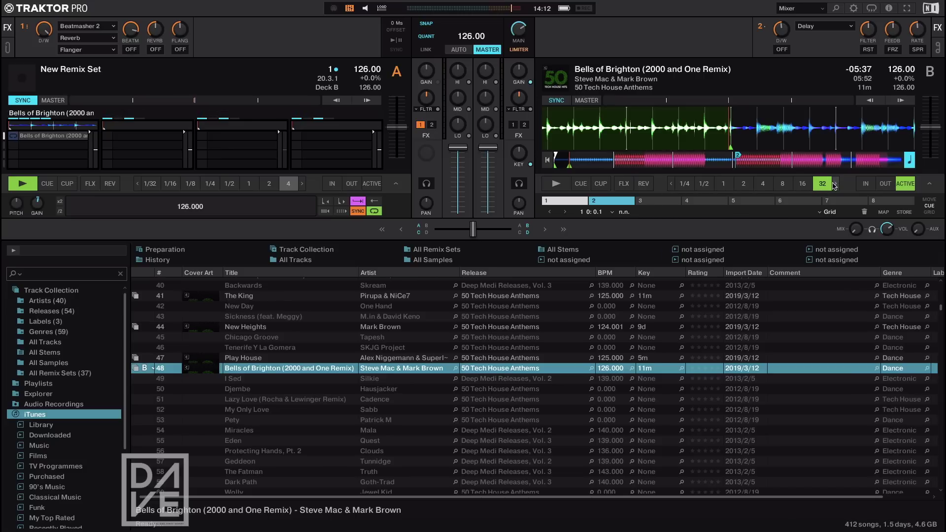
pyautogui.click(830, 186)
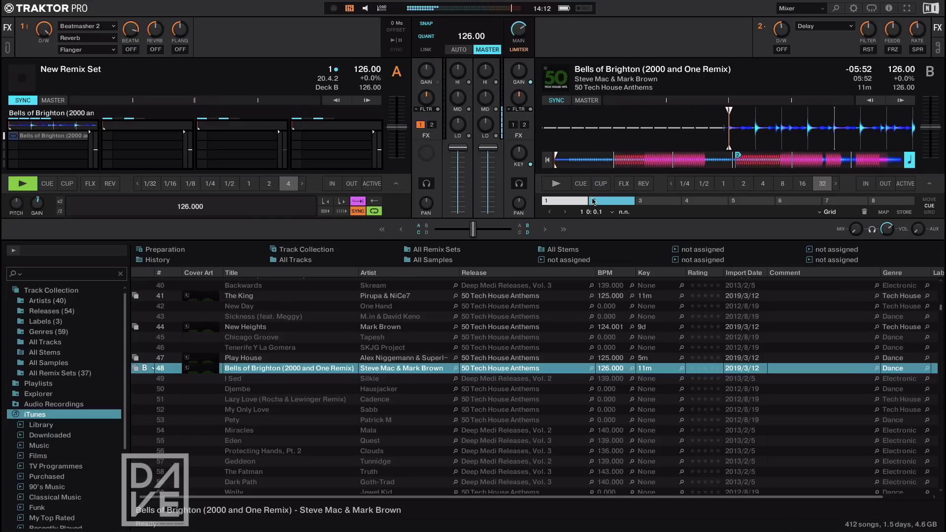
# Step: Set a manual loop in deck B from the track's start to about 44 seconds and copy it into deck A's second slot
pyautogui.click(866, 185)
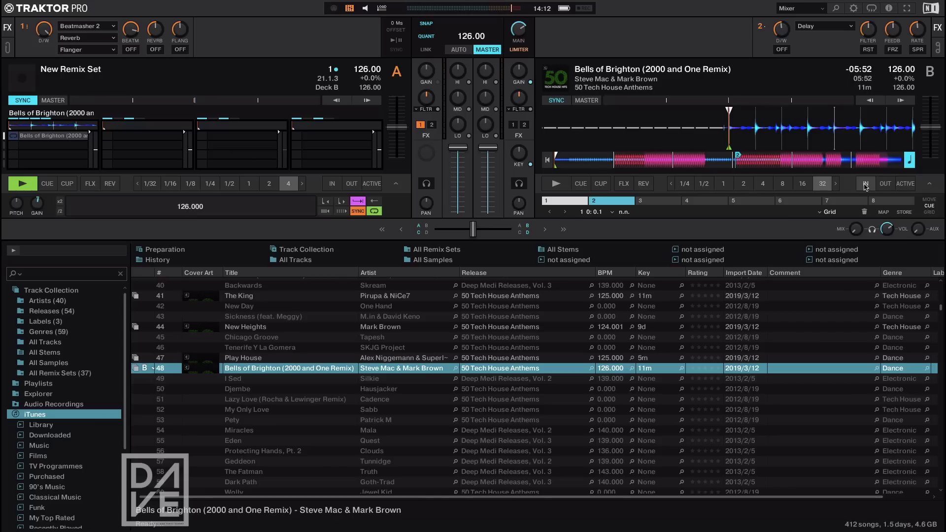
pyautogui.click(599, 165)
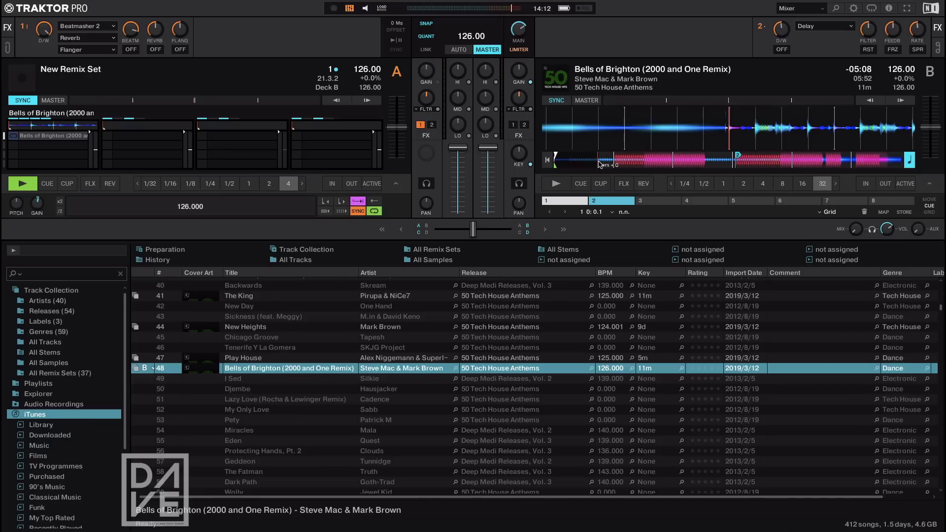
pyautogui.scroll(-3, 669, 133)
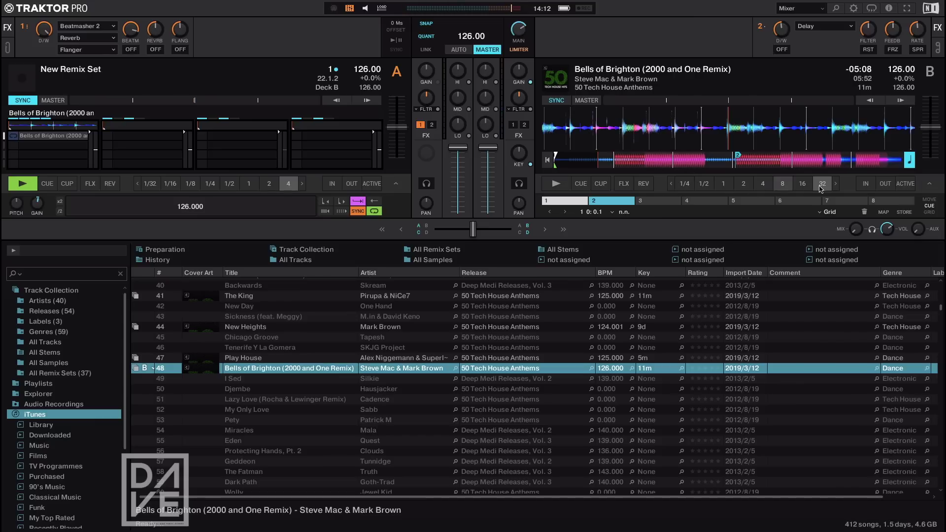
pyautogui.click(885, 185)
pyautogui.moveTo(734, 88); pyautogui.dragTo(152, 139)
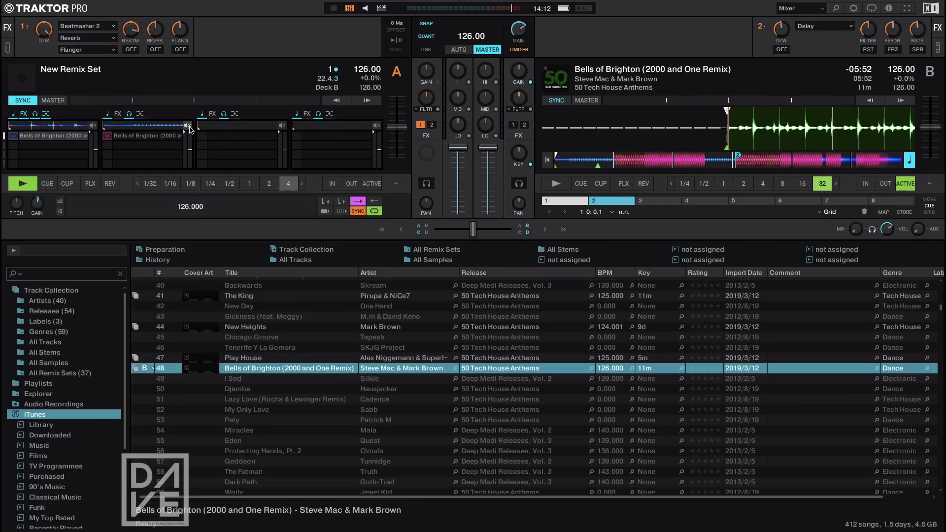
# Step: Copy the whole Bells of Brighton track from the browser into deck A's second slot and load Miracles into deck B
pyautogui.moveTo(252, 370); pyautogui.dragTo(155, 140)
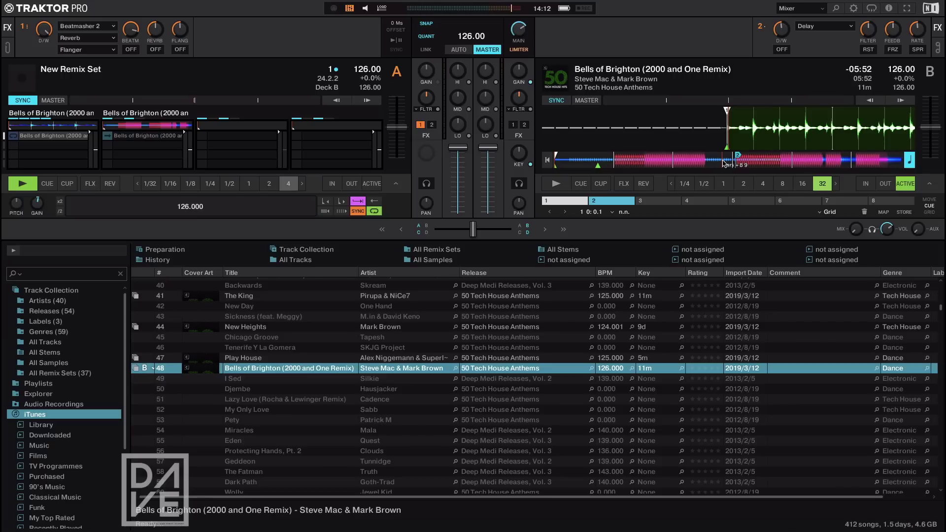
pyautogui.click(822, 183)
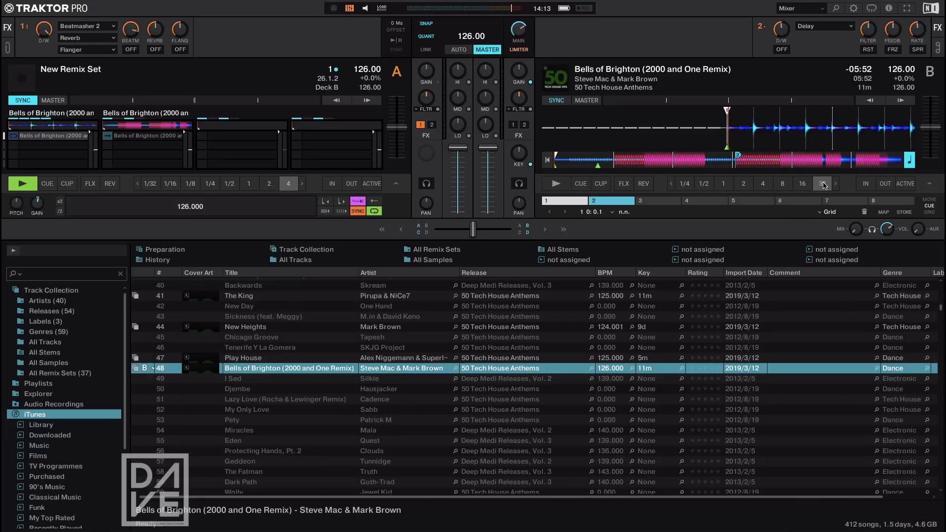
pyautogui.click(272, 433)
pyautogui.moveTo(273, 433); pyautogui.dragTo(611, 133)
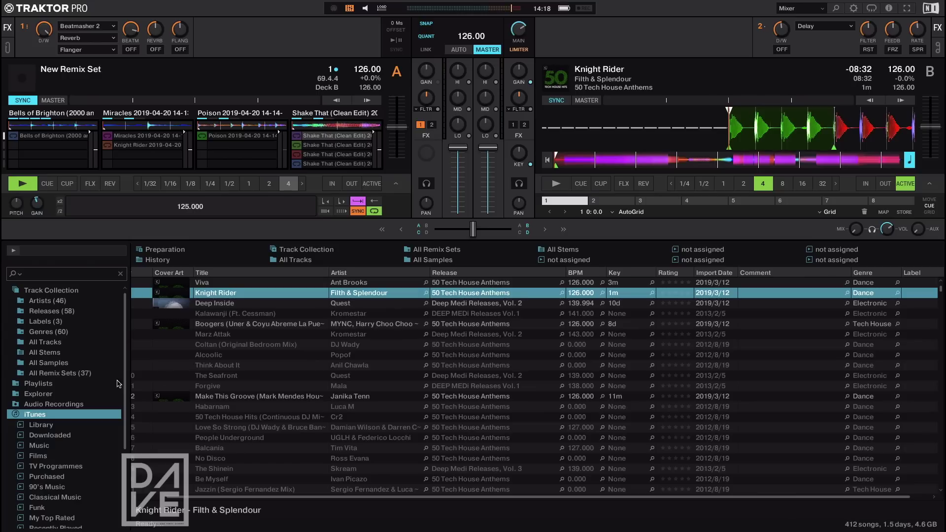
# Step: Expand All Remix Sets, open the Jungle Warrior set and look through its individual samples
pyautogui.click(66, 376)
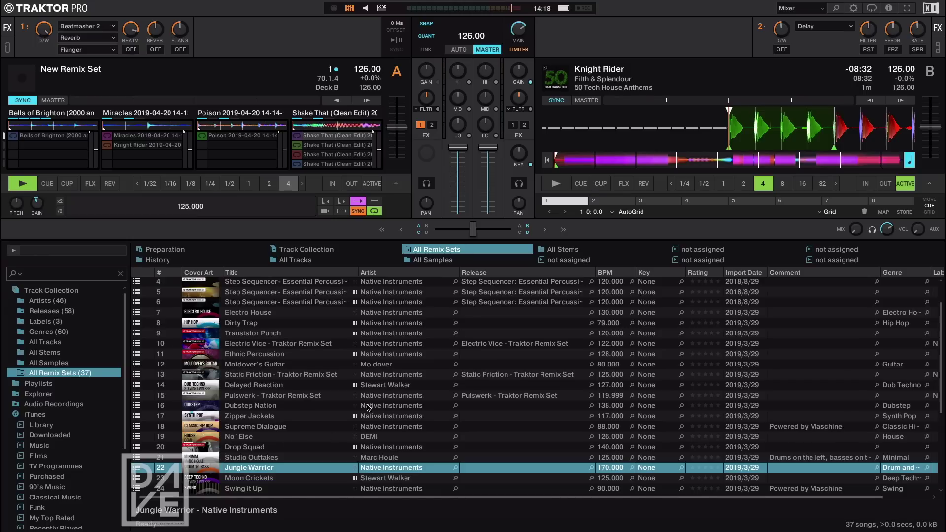
pyautogui.click(20, 375)
pyautogui.scroll(-3, 20, 378)
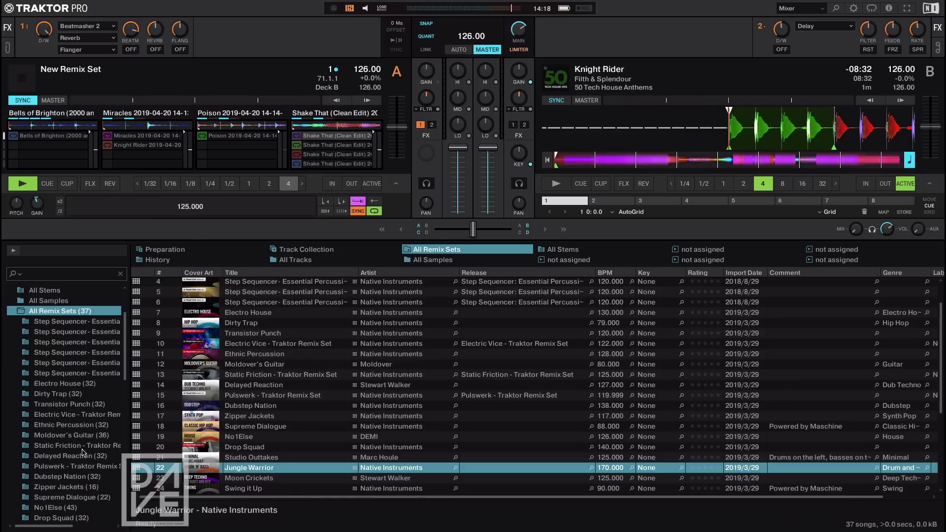
pyautogui.scroll(-1, 79, 455)
pyautogui.click(72, 508)
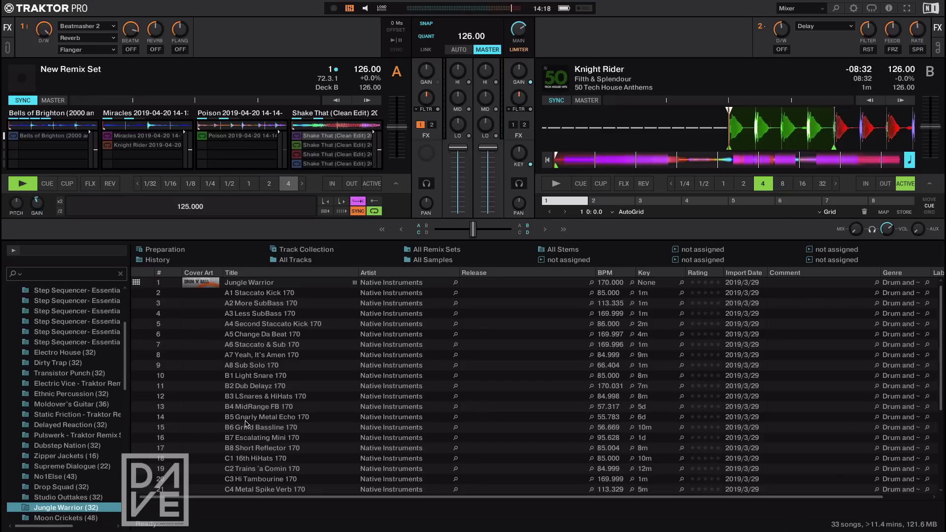
pyautogui.scroll(-4, 88, 446)
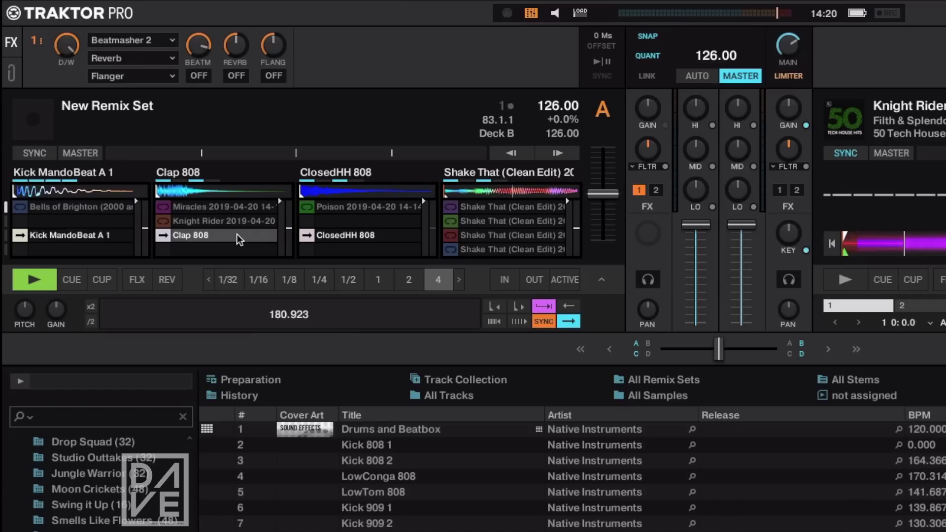
# Step: Stop and restart deck A's playback, with the Bells of Brighton loop in the first slot playing
pyautogui.press('s')
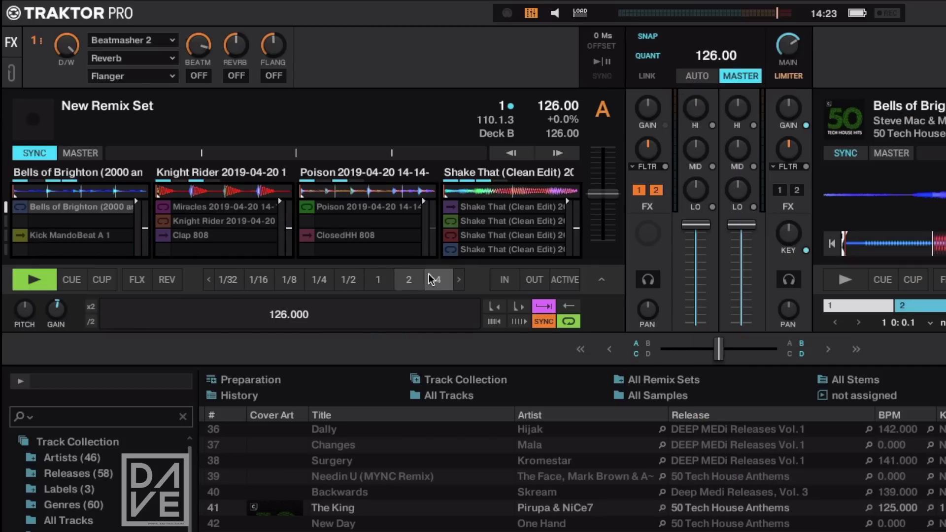
pyautogui.click(35, 279)
pyautogui.click(42, 278)
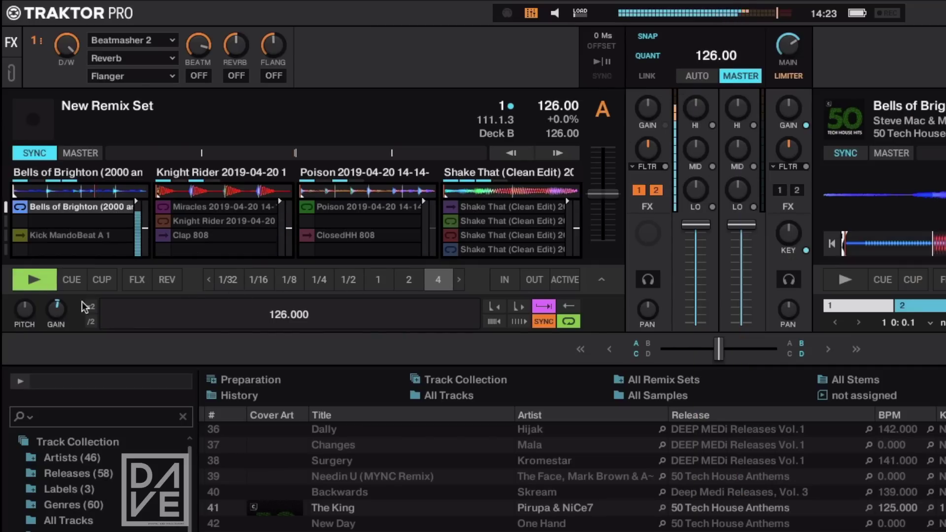
# Step: Try loop sizes of 1, 1/2 and 1/4 beat on deck A and switch the loop off
pyautogui.click(376, 277)
pyautogui.click(346, 280)
pyautogui.click(321, 280)
pyautogui.click(568, 279)
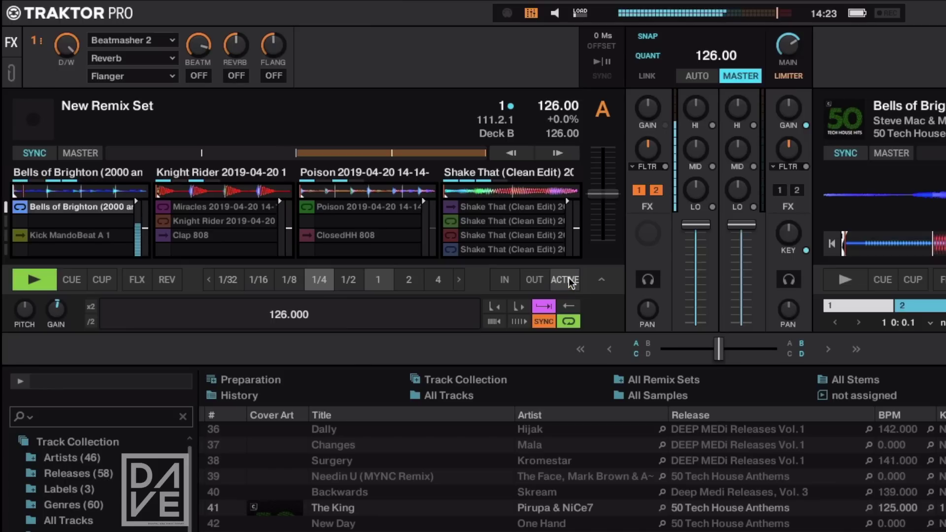
# Step: Change deck A's mixer effect to Noise and back to Filter
pyautogui.click(649, 166)
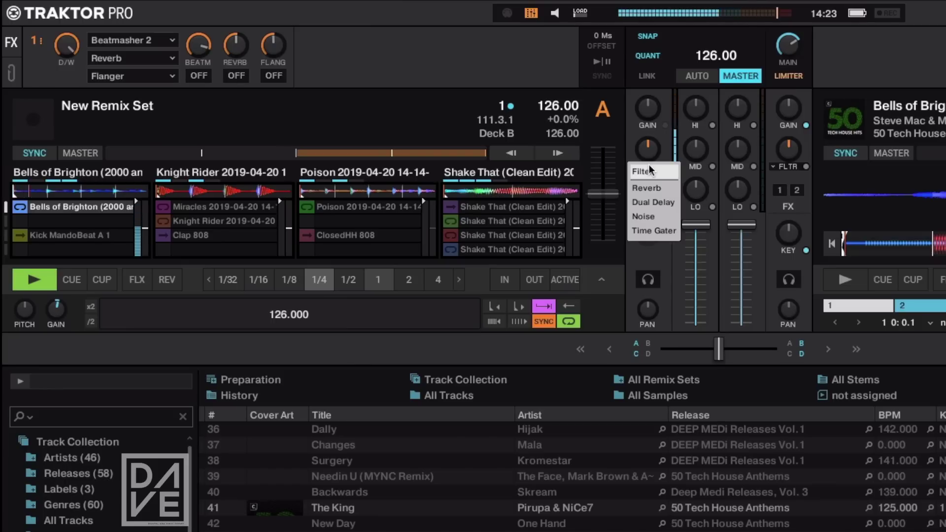
pyautogui.click(653, 217)
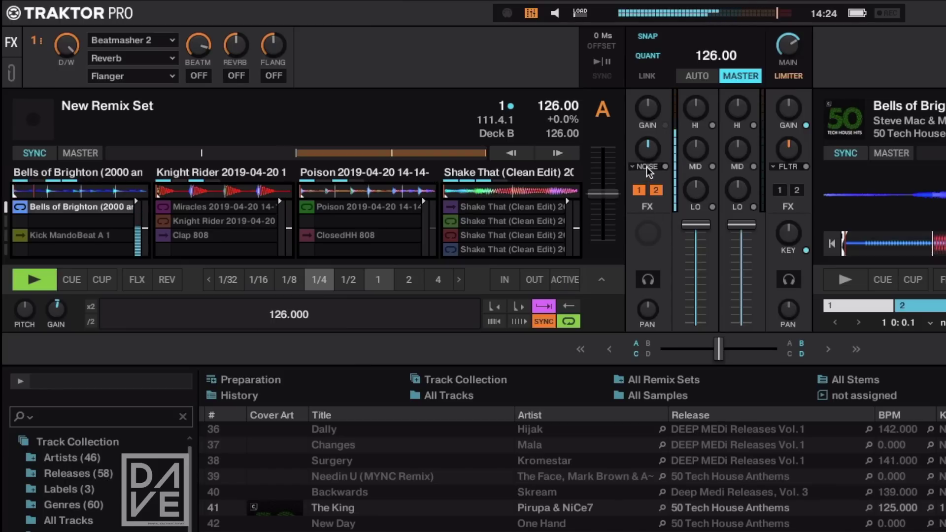
pyautogui.click(646, 167)
pyautogui.click(643, 173)
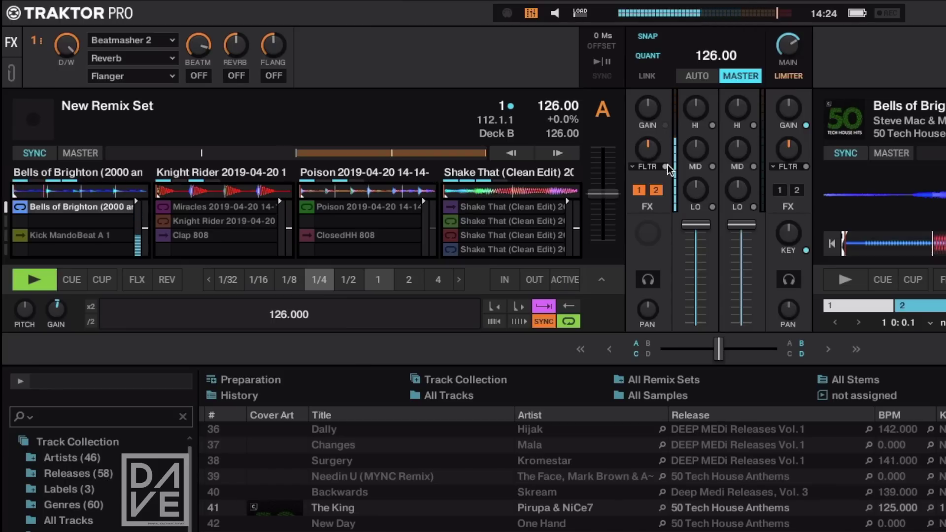
# Step: Turn on and sweep the Filter effect on deck A's channel and stop the deck's playback
pyautogui.moveTo(646, 149)
pyautogui.mouseDown()
pyautogui.moveTo(647, 187)
pyautogui.moveTo(647, 149)
pyautogui.mouseUp()
pyautogui.moveTo(174, 258)
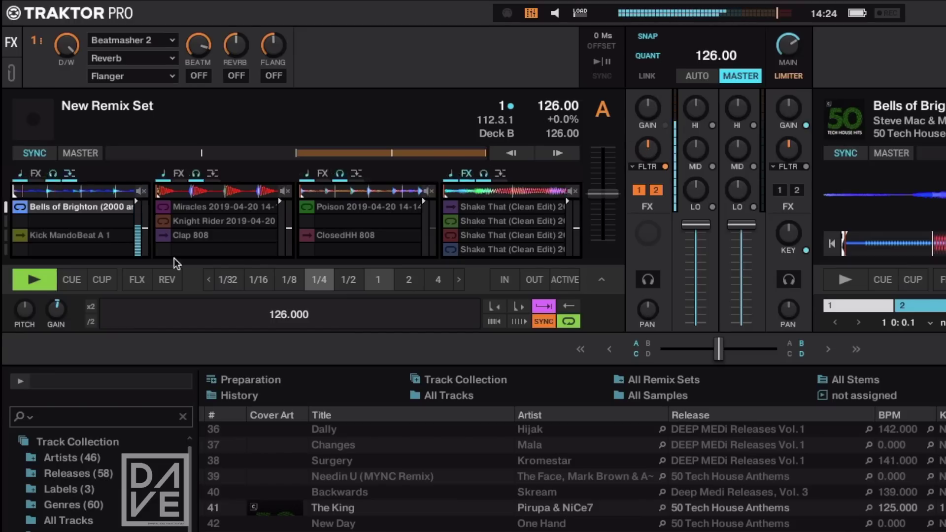
pyautogui.click(34, 283)
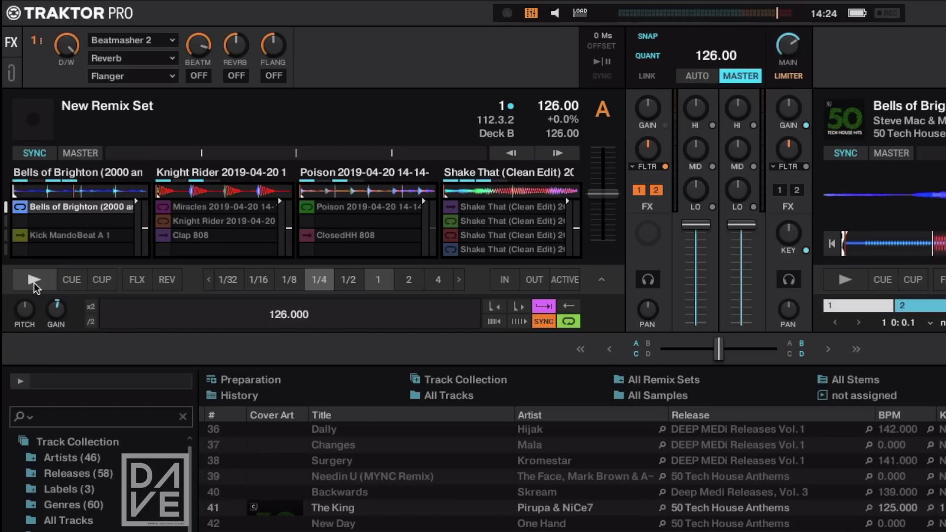